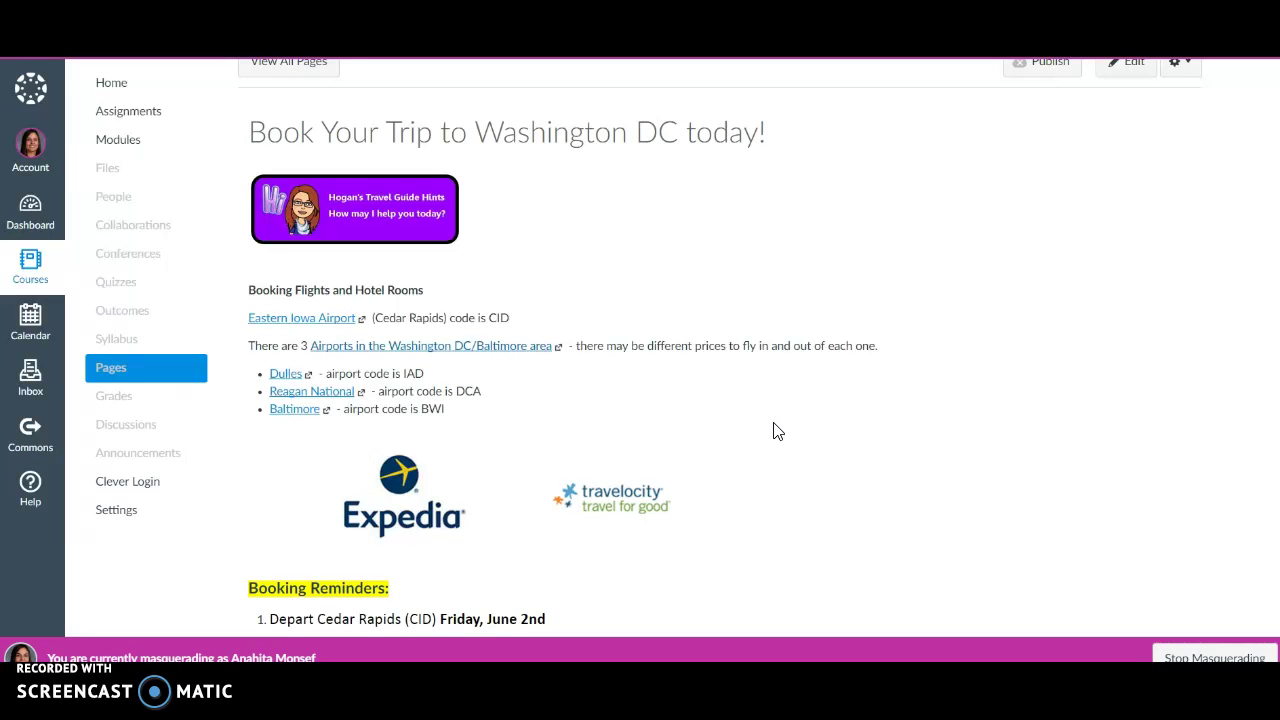
Review the booking reminders on the trip page, and in Expedia set the flight destination to DCA - Ronald Reagan Washington National
scroll(776, 431, down, 3)
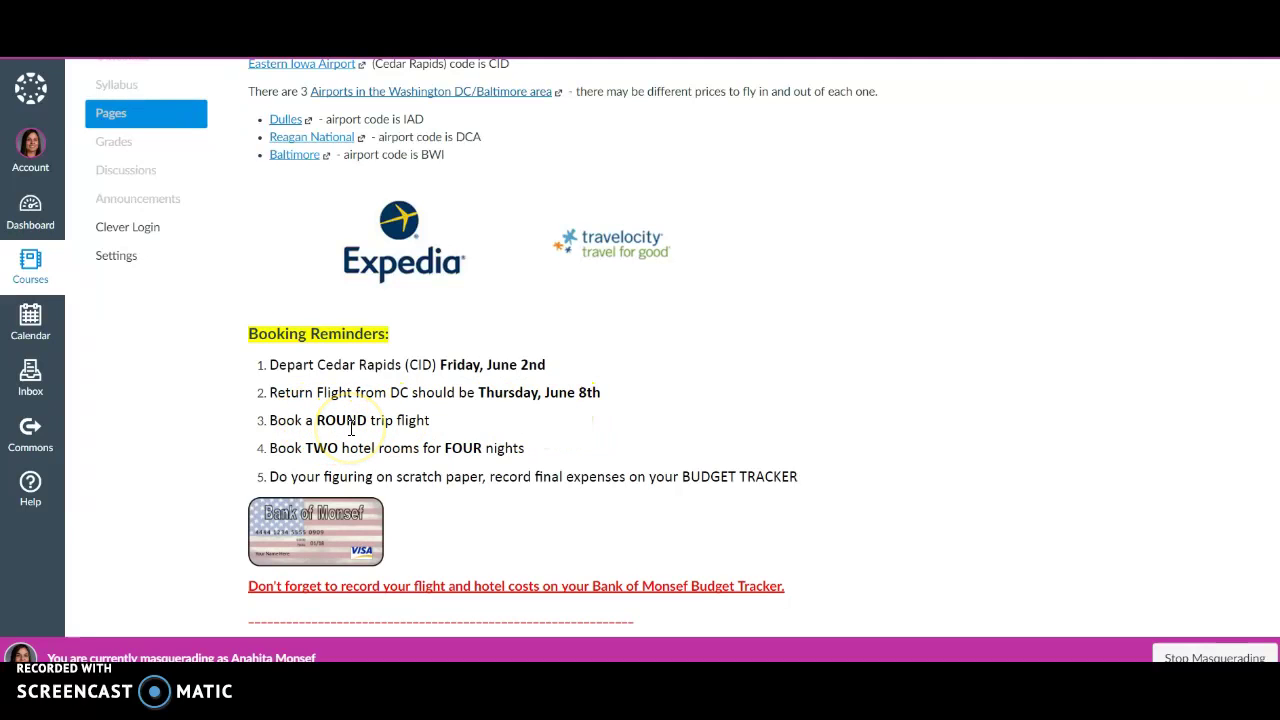
scroll(652, 433, up, 1)
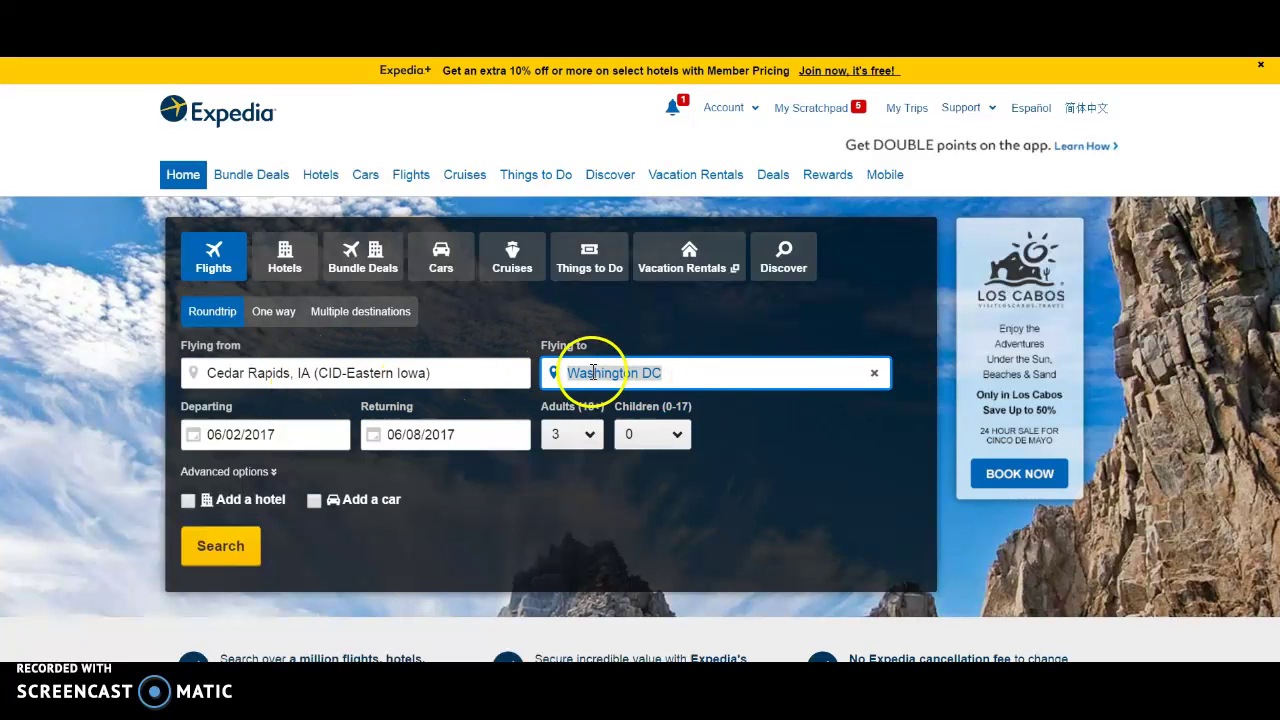
drag(563, 372, 618, 376)
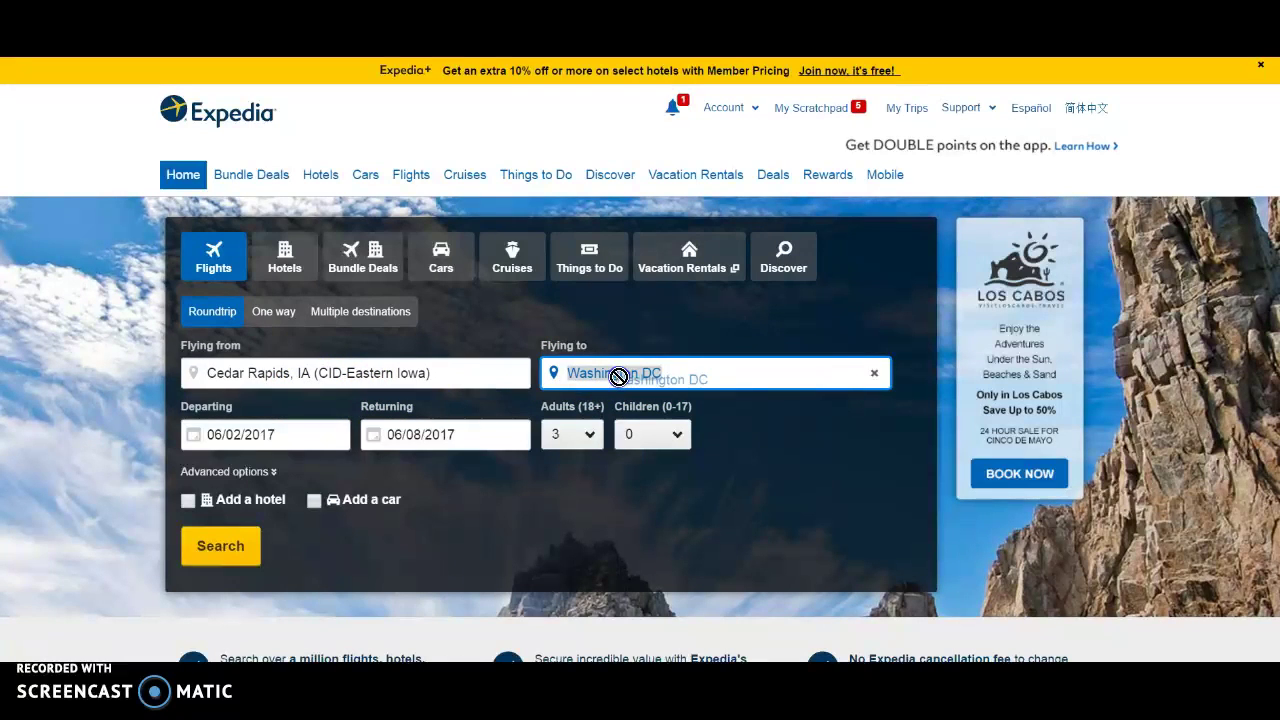
click(522, 361)
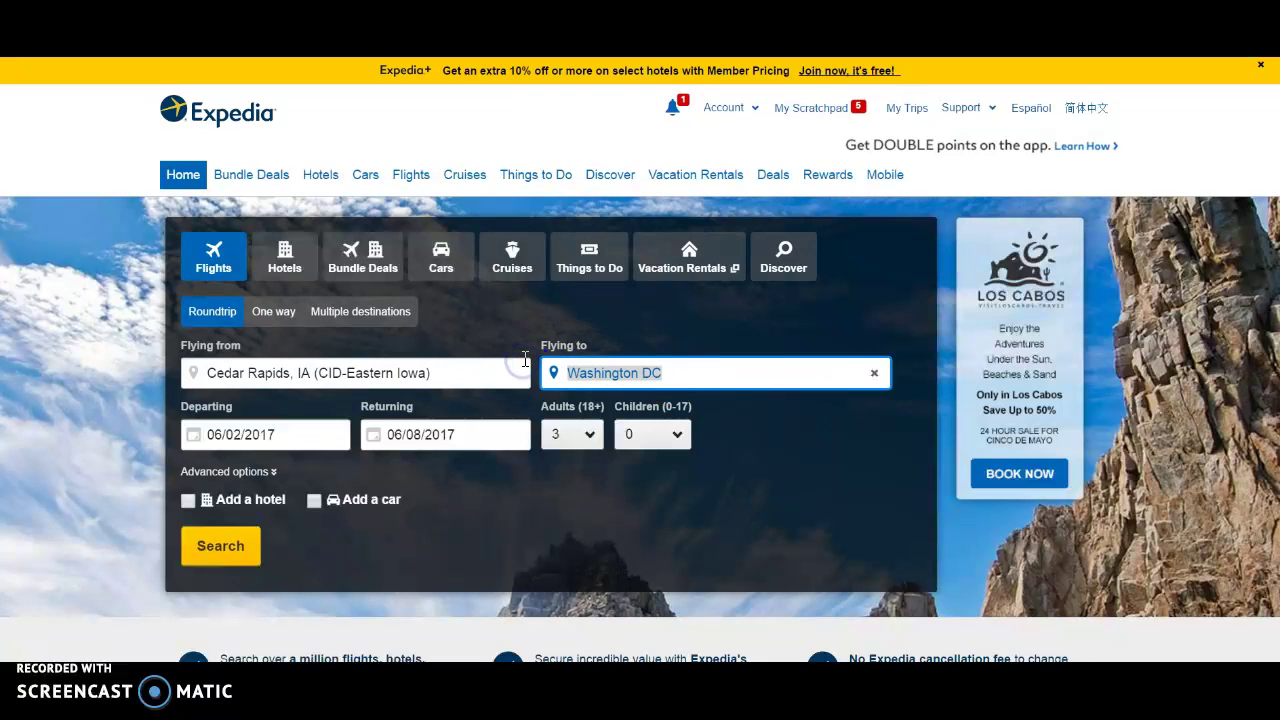
text(Was)
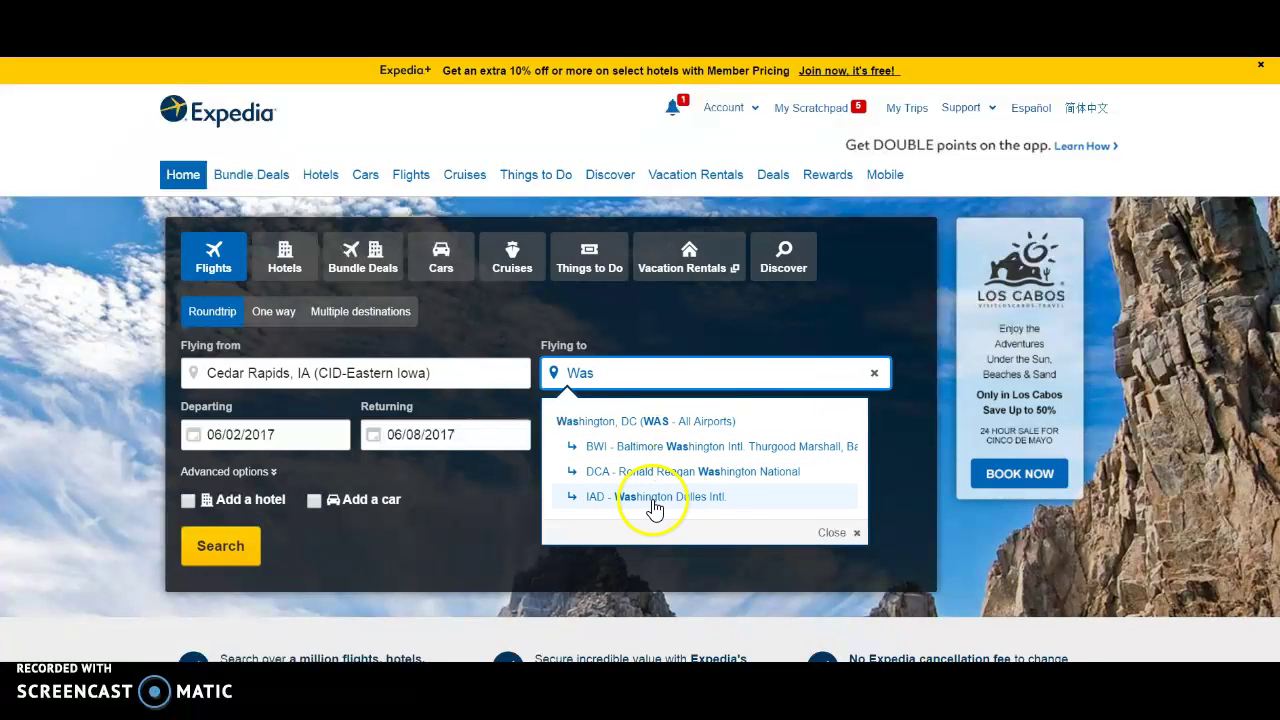
click(598, 484)
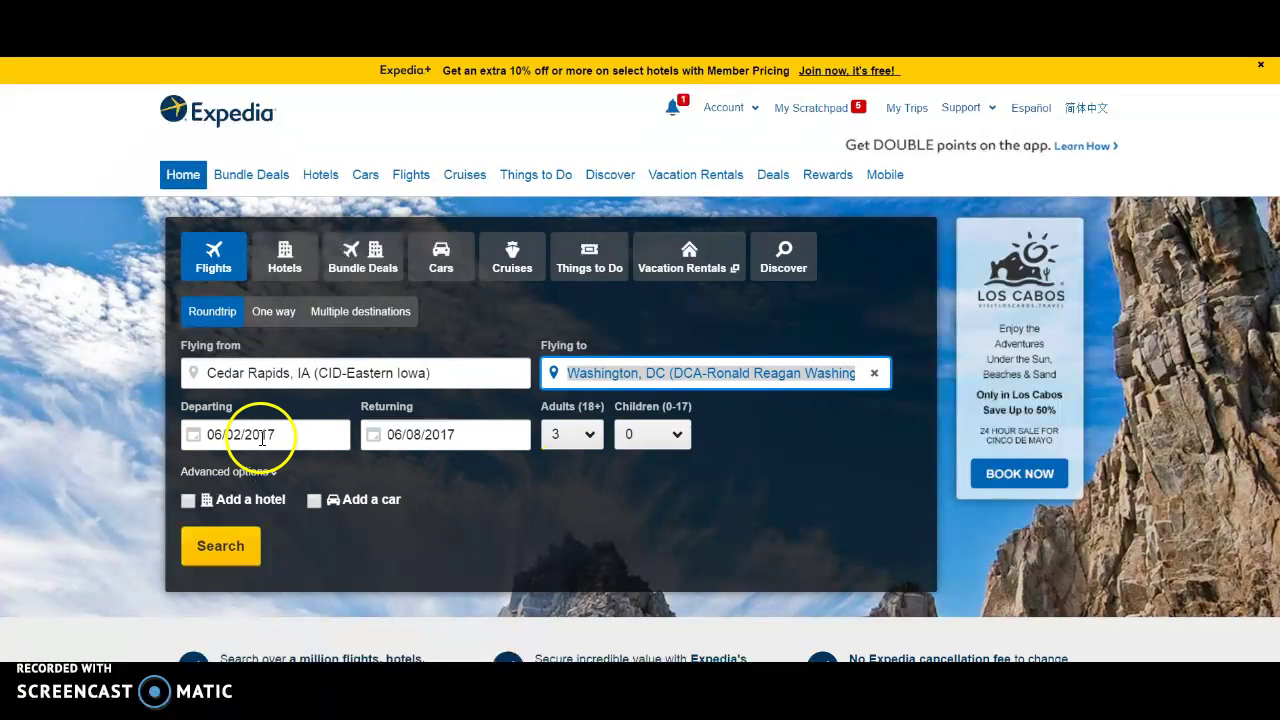
Check the departure date, return date and number of adults, and search for roundtrip flights from Cedar Rapids to Washington
click(196, 436)
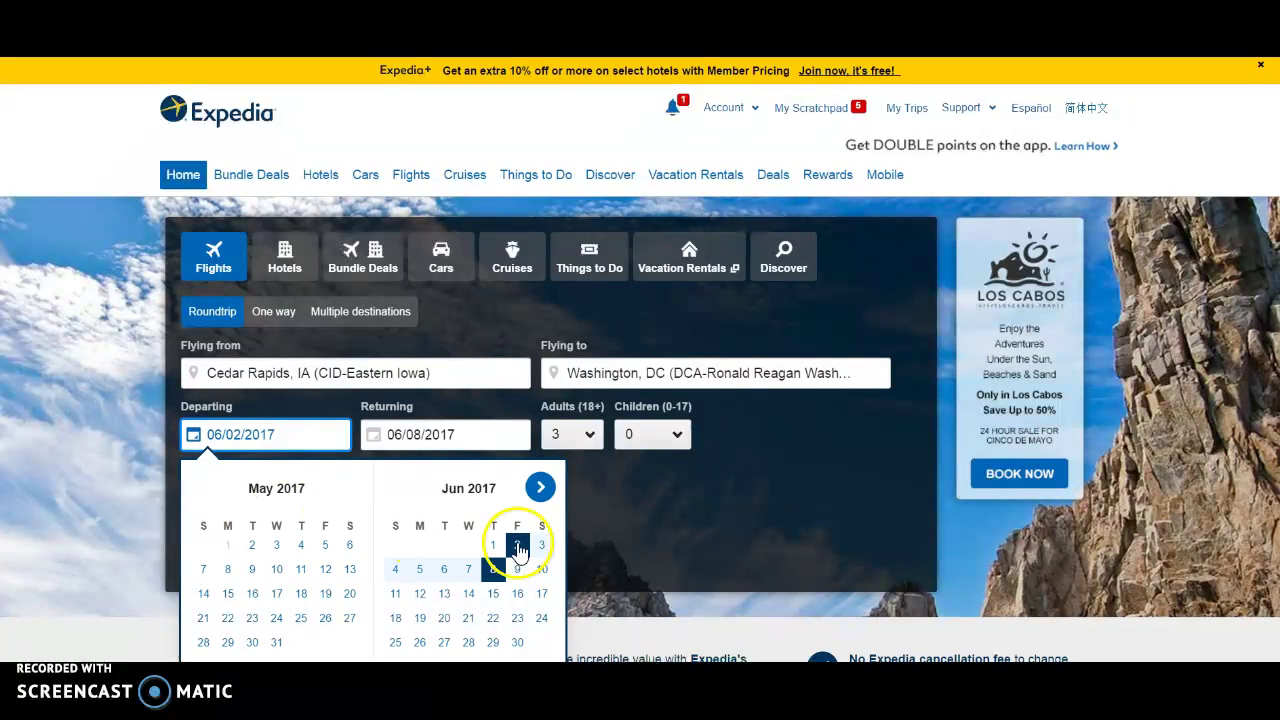
click(489, 436)
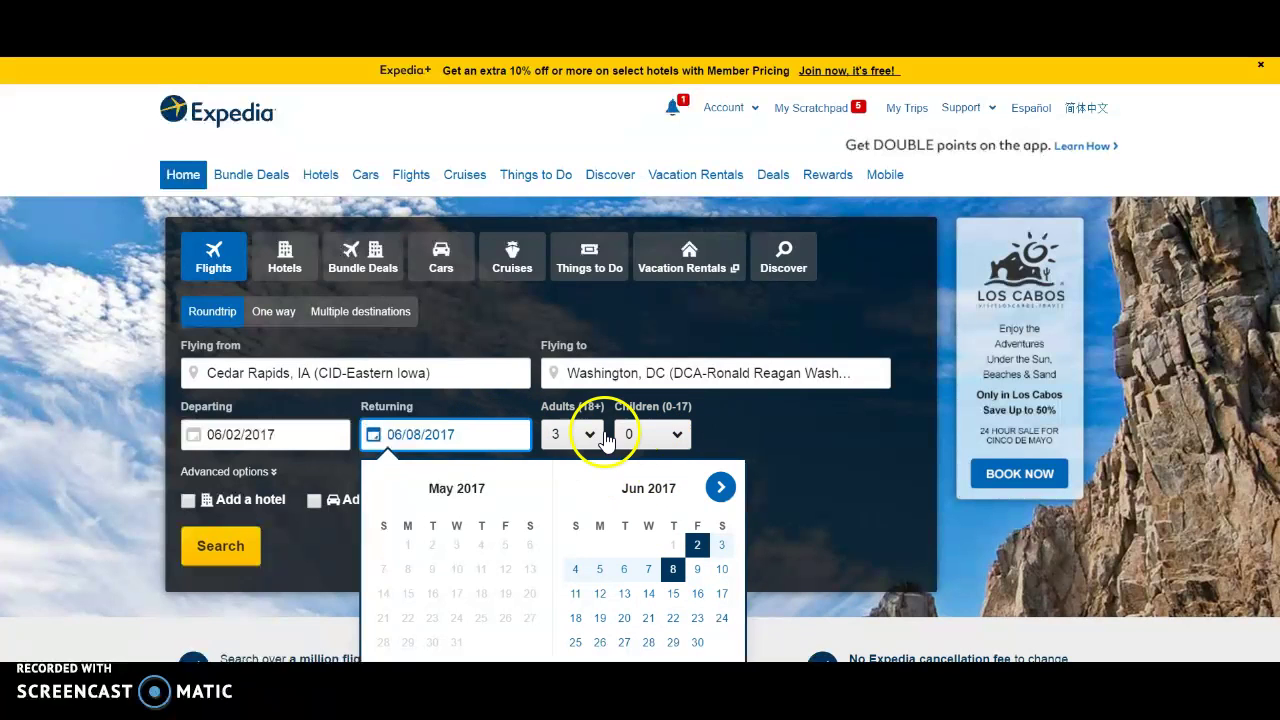
click(574, 434)
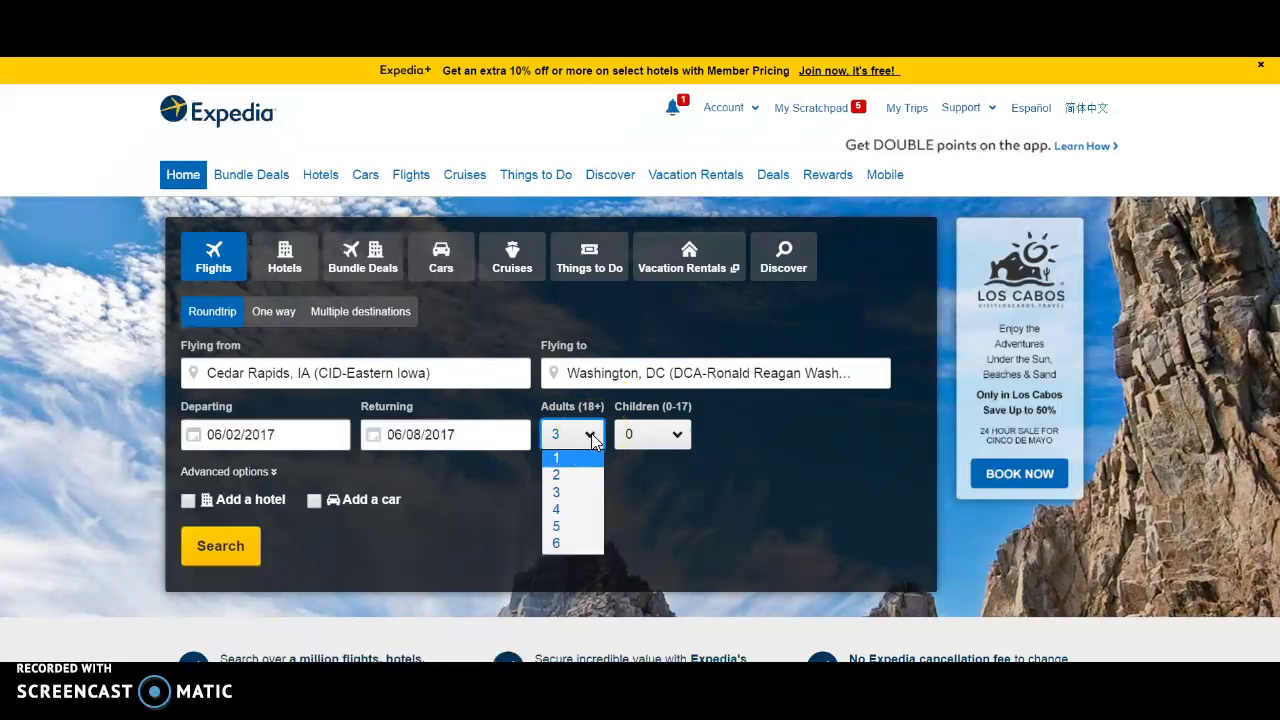
click(216, 550)
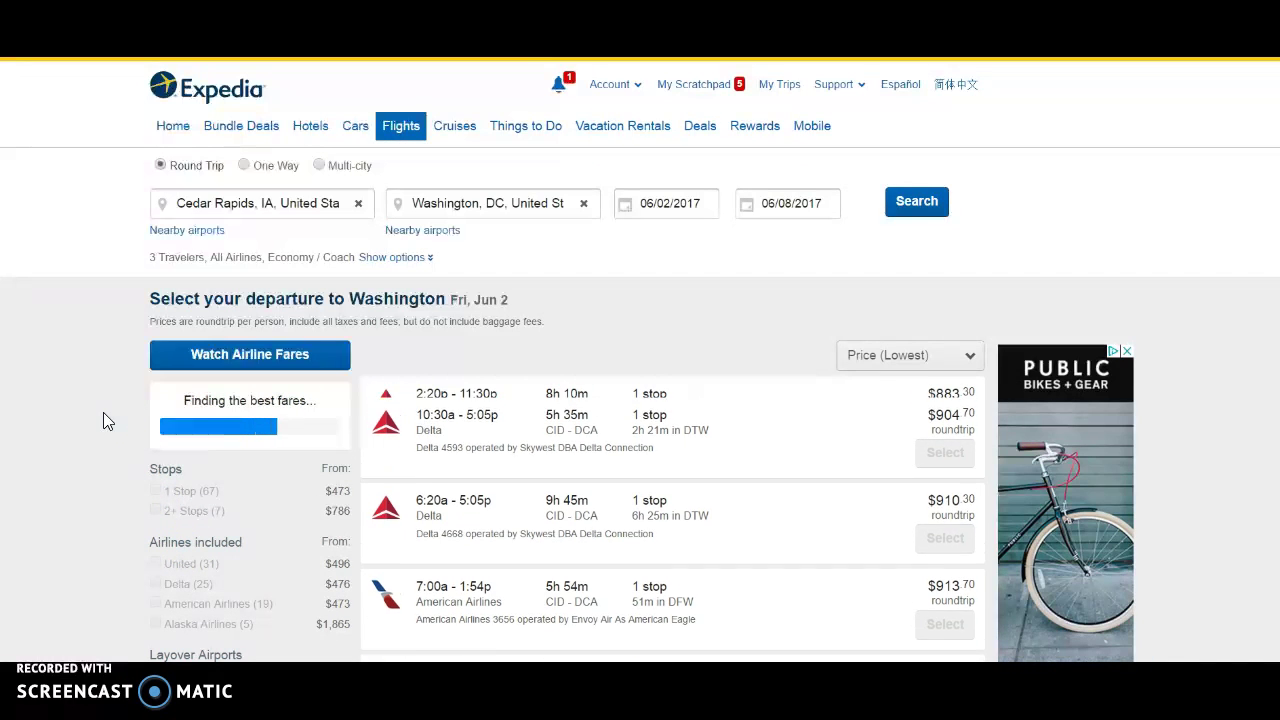
Look through the sorting choices for the departure flights and keep Price (Lowest)
click(780, 323)
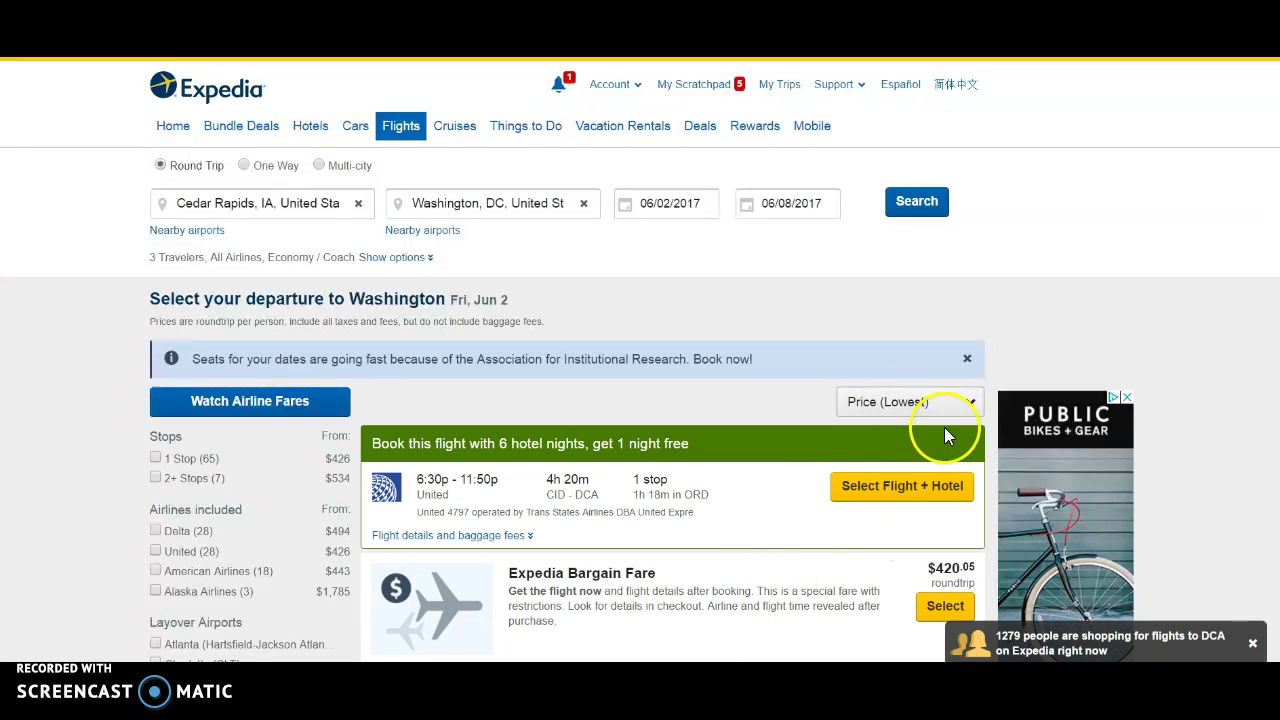
click(969, 401)
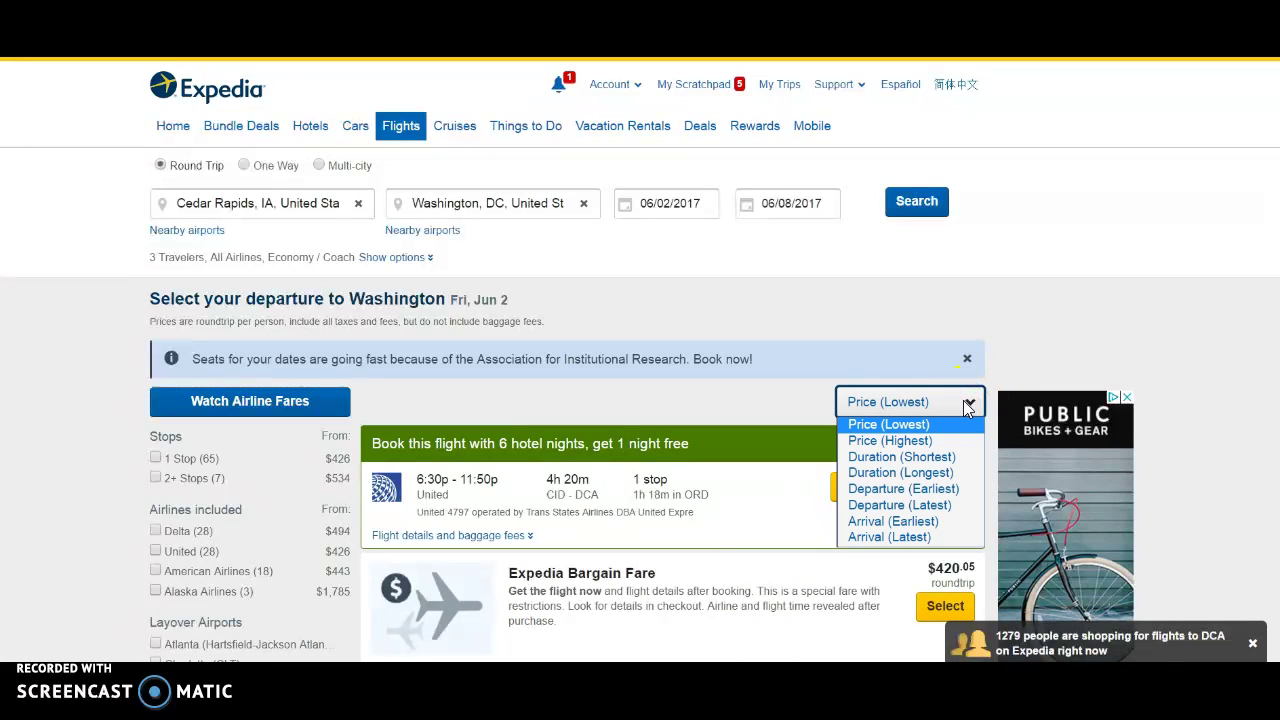
click(913, 450)
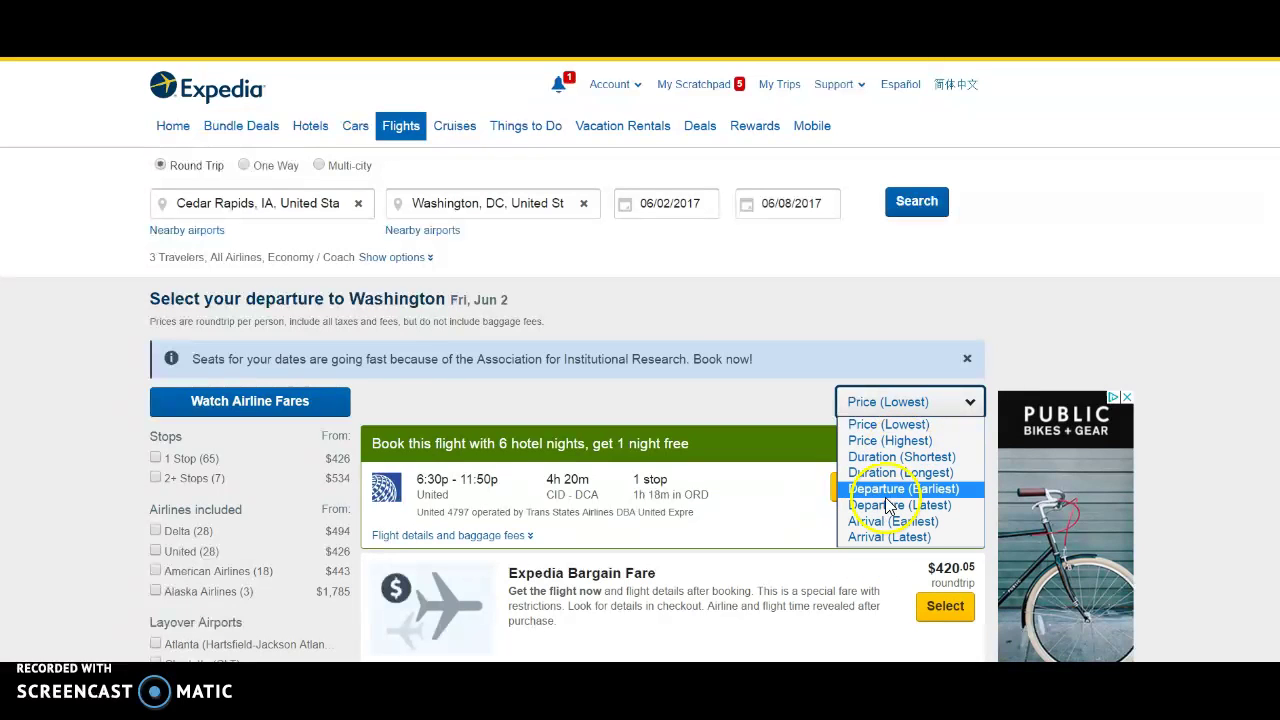
click(914, 404)
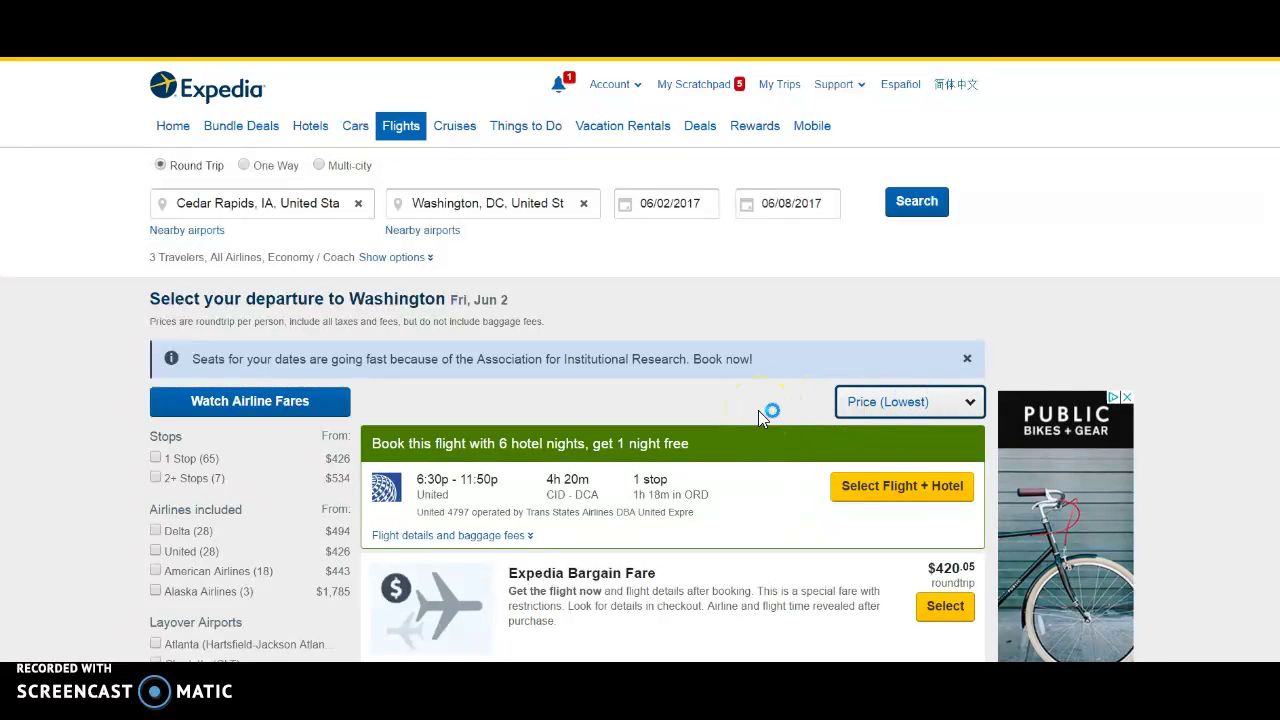
Examine the departure flights to Washington, comparing their times, durations, layover airports and roundtrip prices
scroll(1174, 414, down, 6)
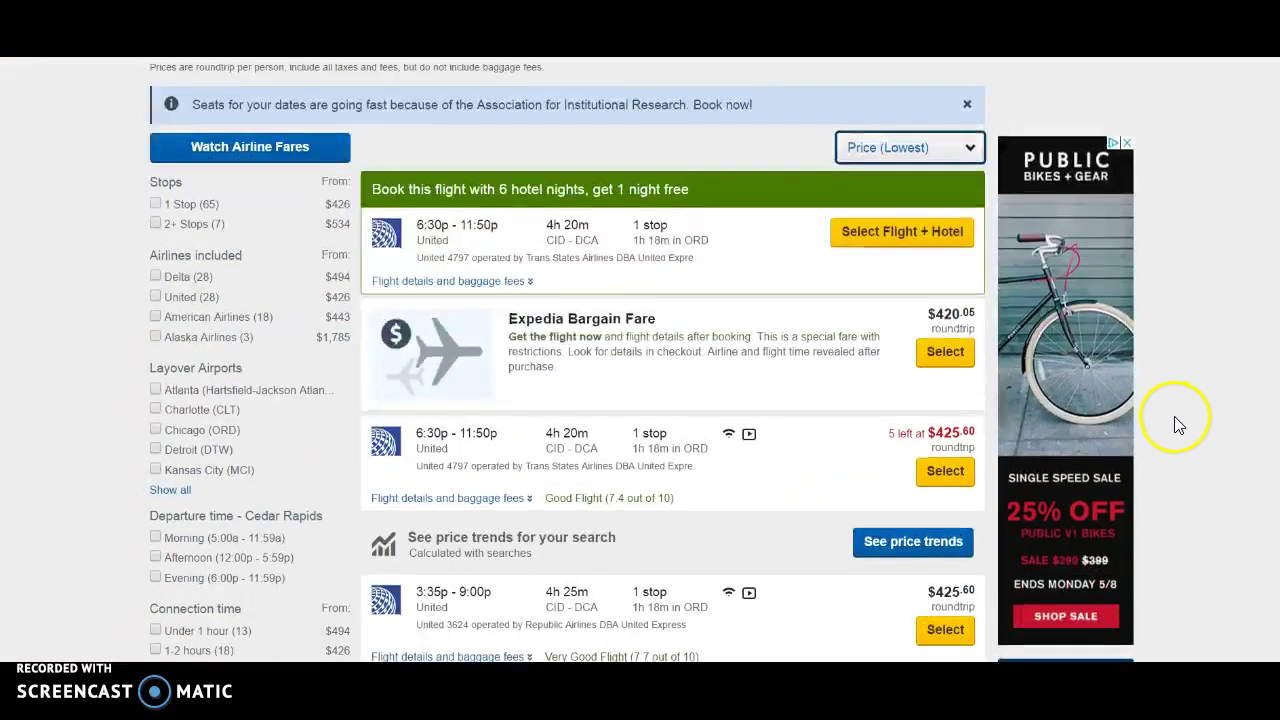
scroll(1174, 418, up, 1)
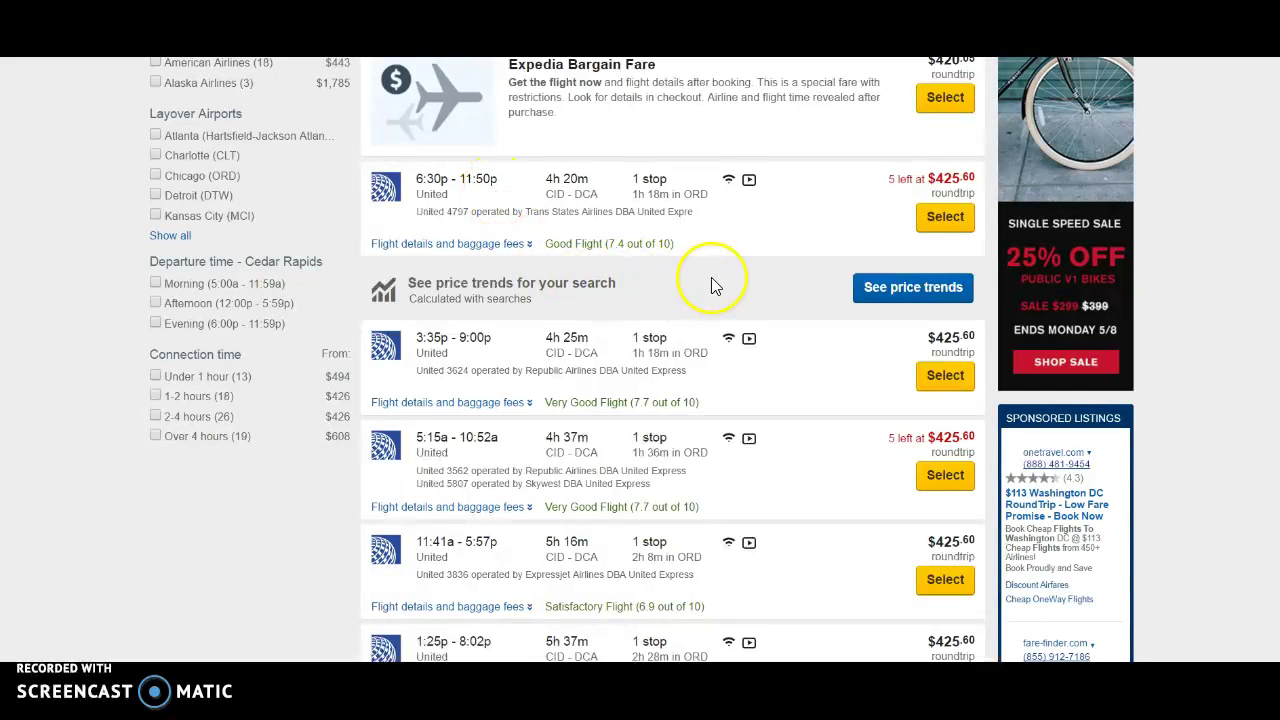
scroll(759, 290, down, 1)
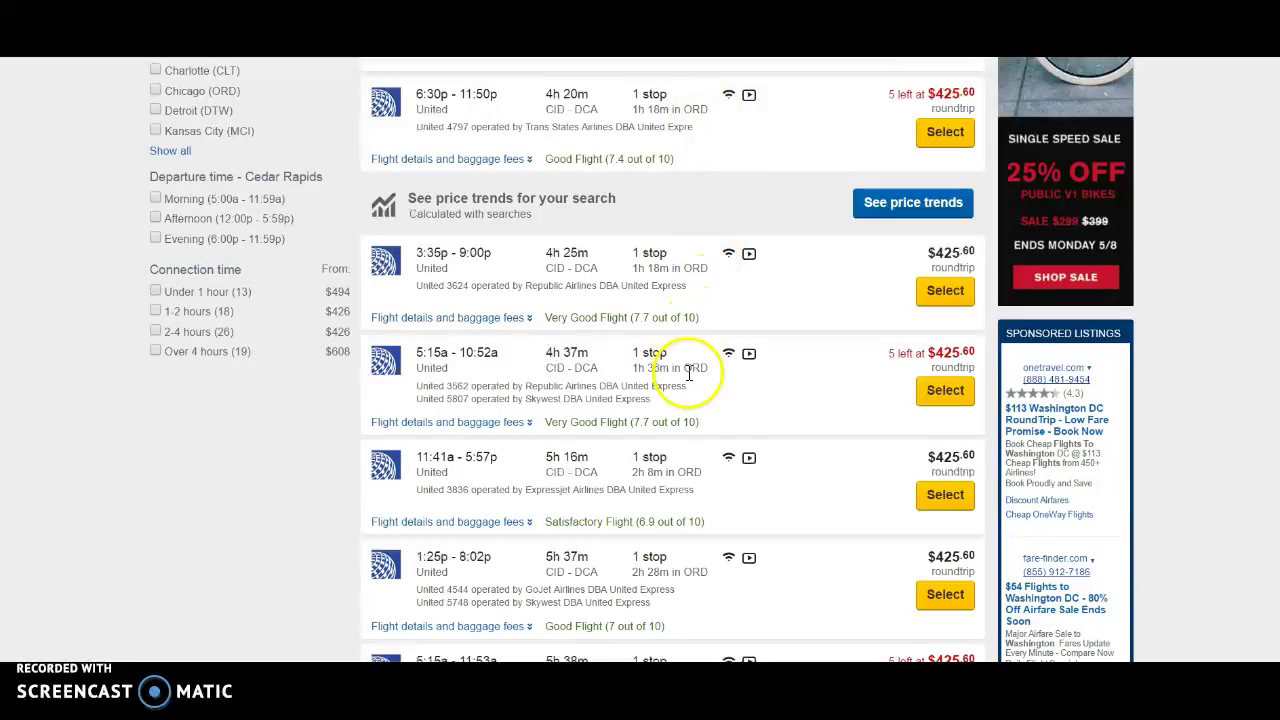
scroll(700, 467, down, 1)
scroll(700, 467, down, 6)
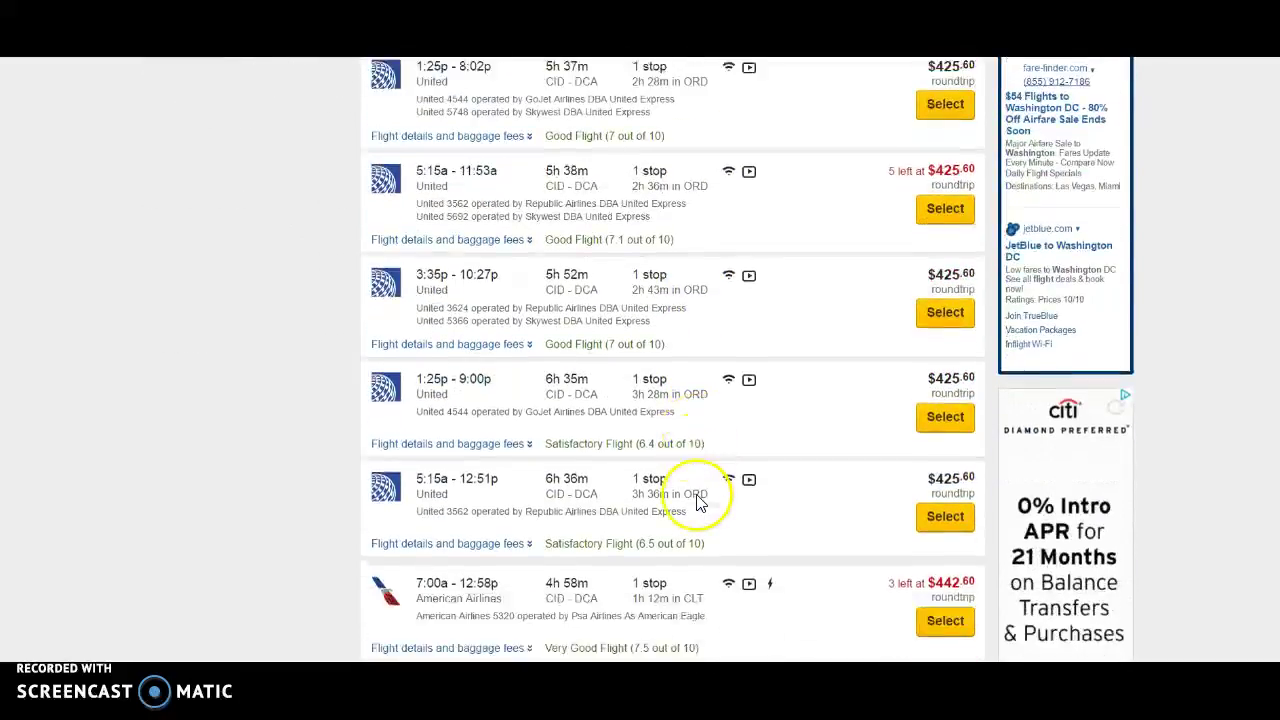
scroll(697, 494, down, 2)
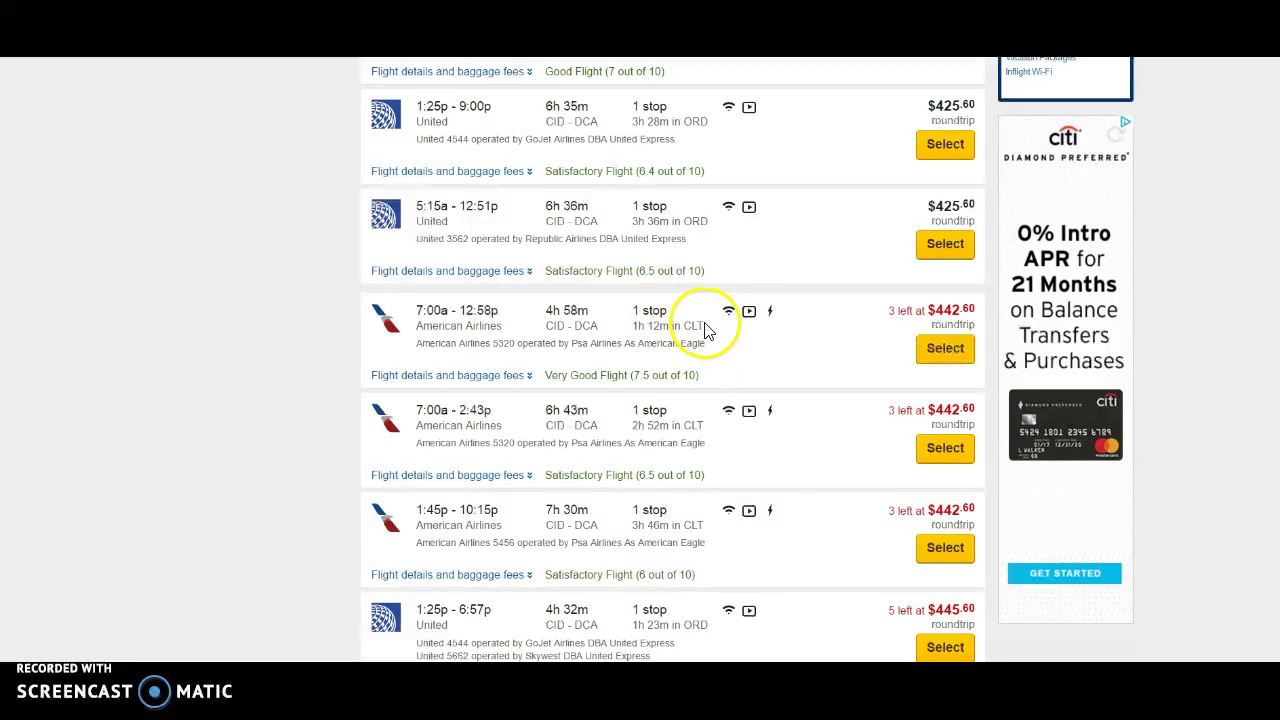
Look up layover airport codes in the US Top 40 Airports list, and examine the roundtrip fares in the Expedia flight results
click(340, 56)
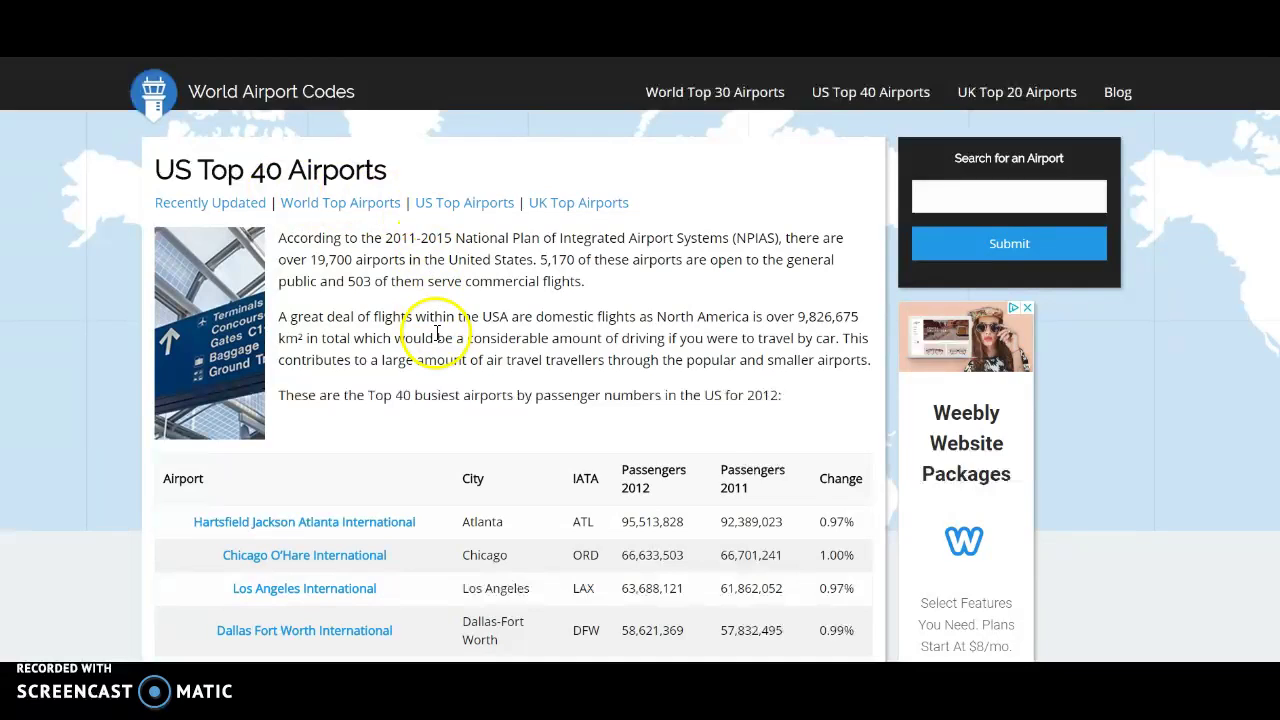
scroll(430, 330, down, 3)
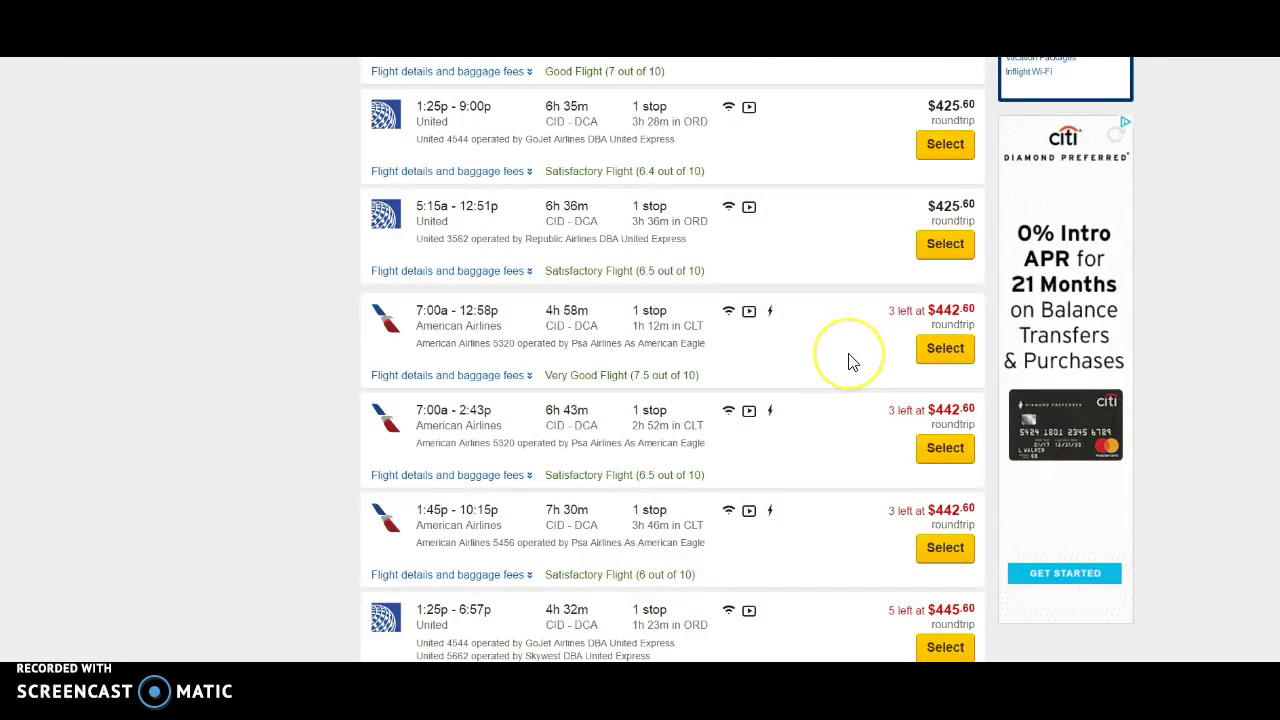
scroll(849, 358, up, 4)
scroll(849, 362, down, 1)
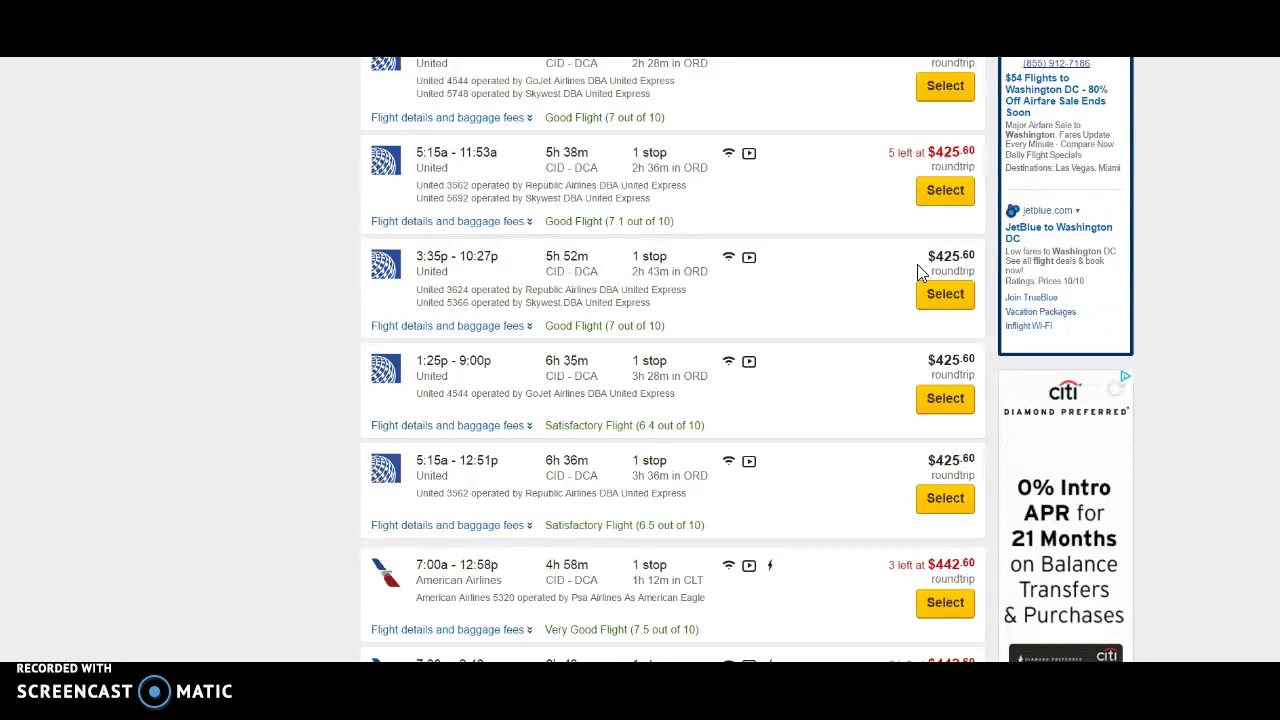
click(944, 268)
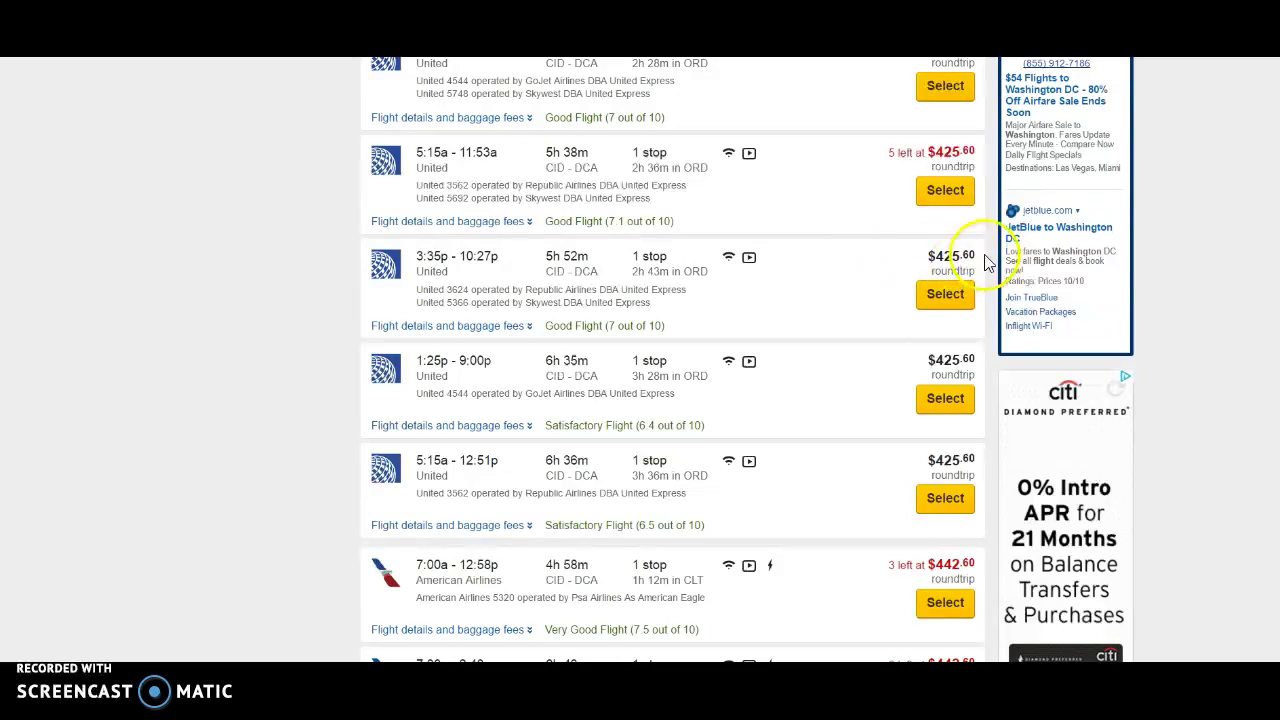
View Travelocity's flight search form as an alternative, and switch back to Expedia to look over the departure flights
scroll(895, 281, up, 1)
scroll(897, 281, up, 10)
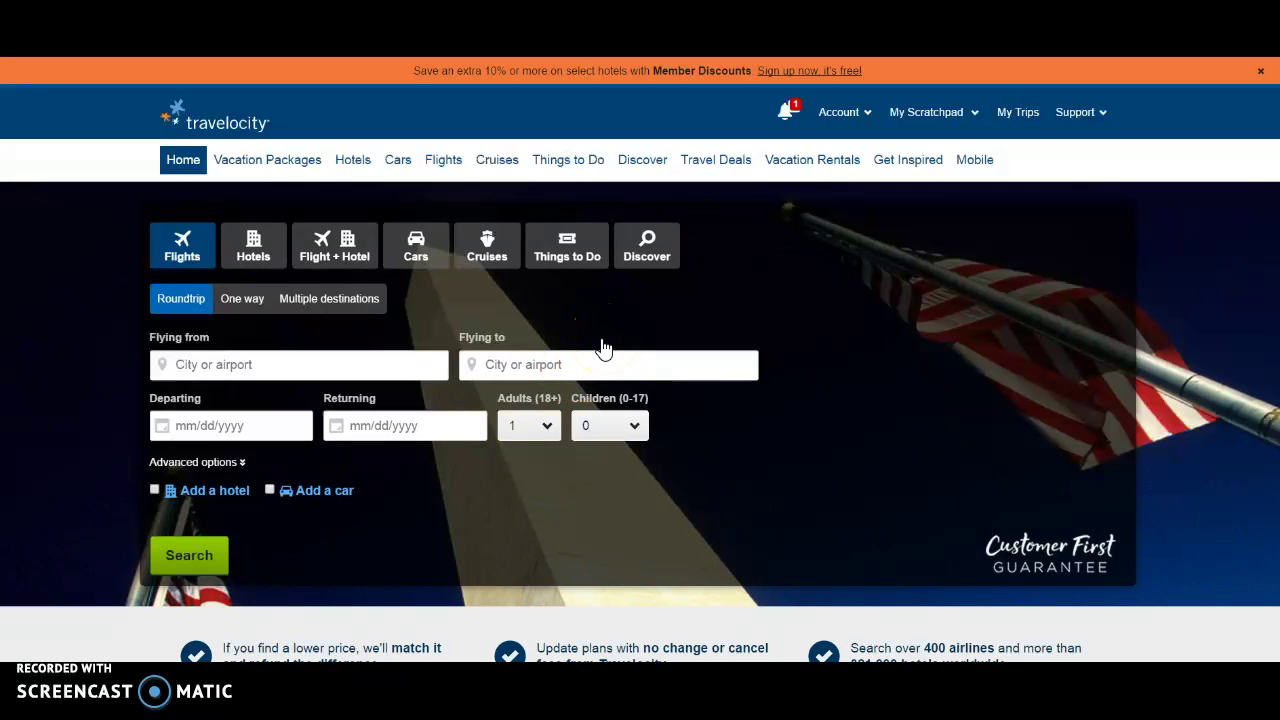
click(393, 331)
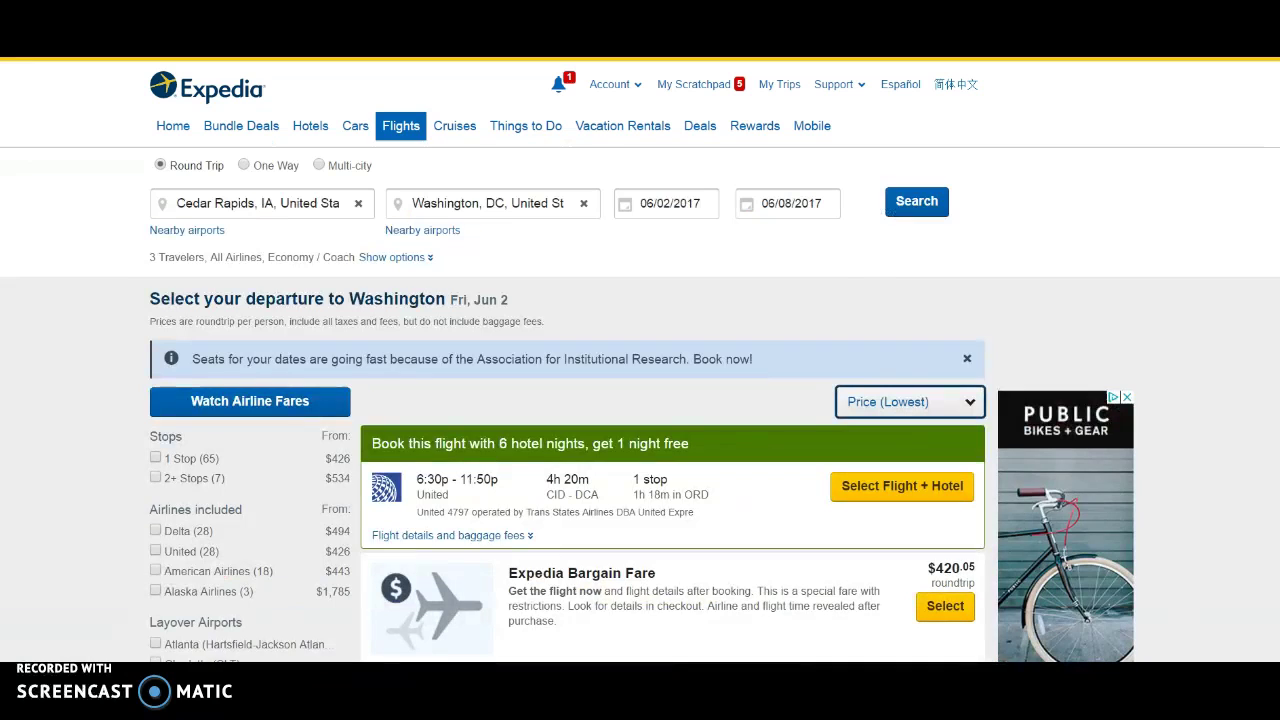
scroll(740, 545, down, 3)
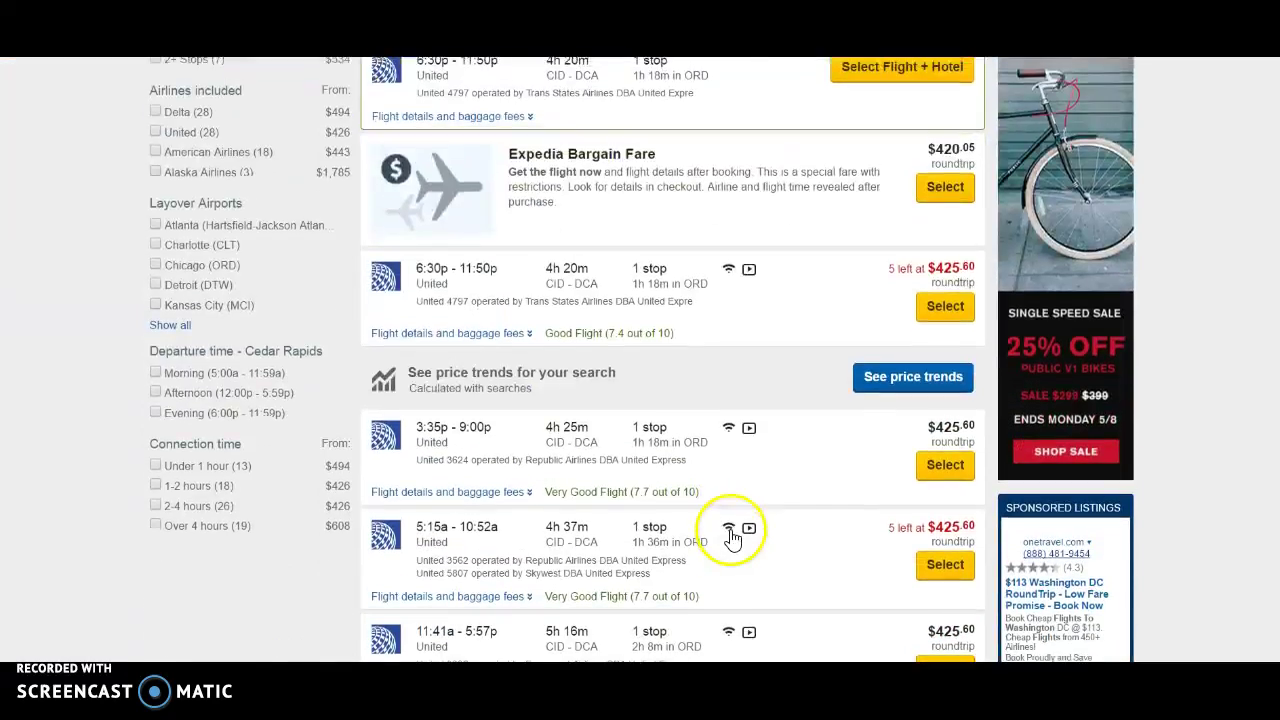
scroll(730, 537, up, 5)
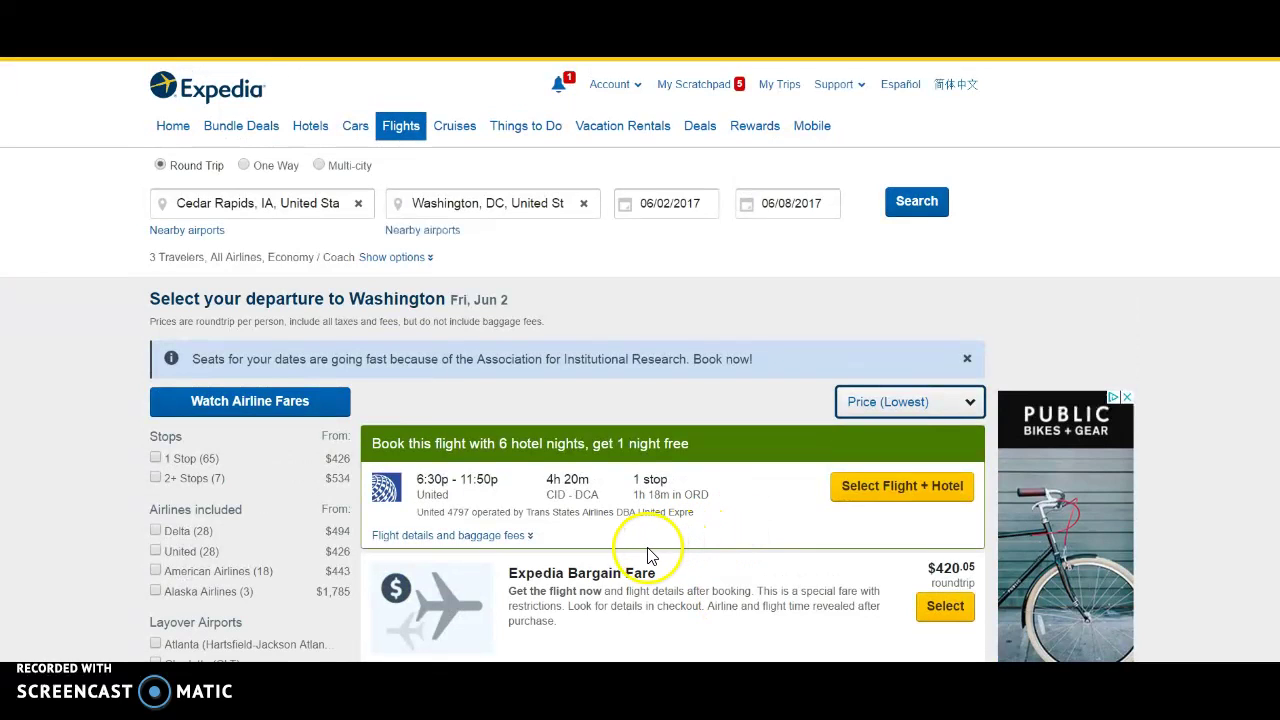